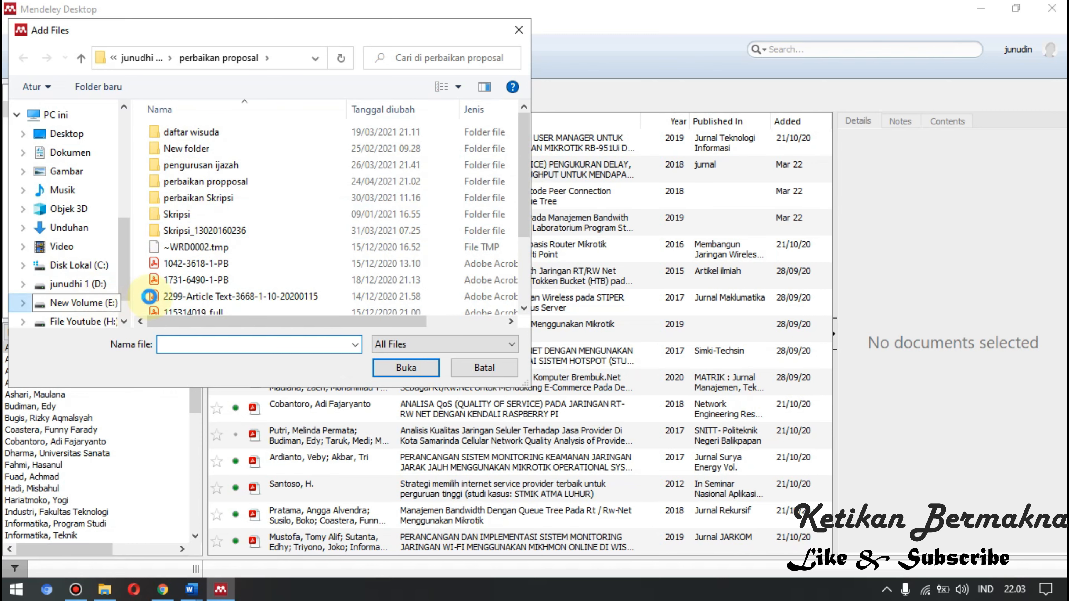
Step: Add the file "ref 1" to the library from the proposal > jurnal rt rw net folder on drive E
double_click(181, 305)
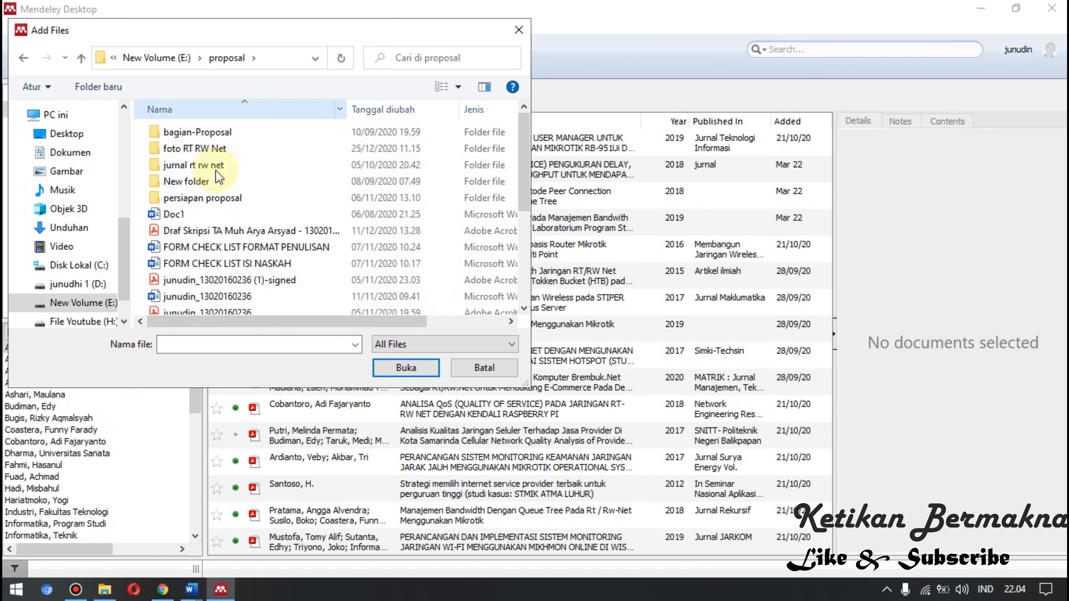
double_click(238, 165)
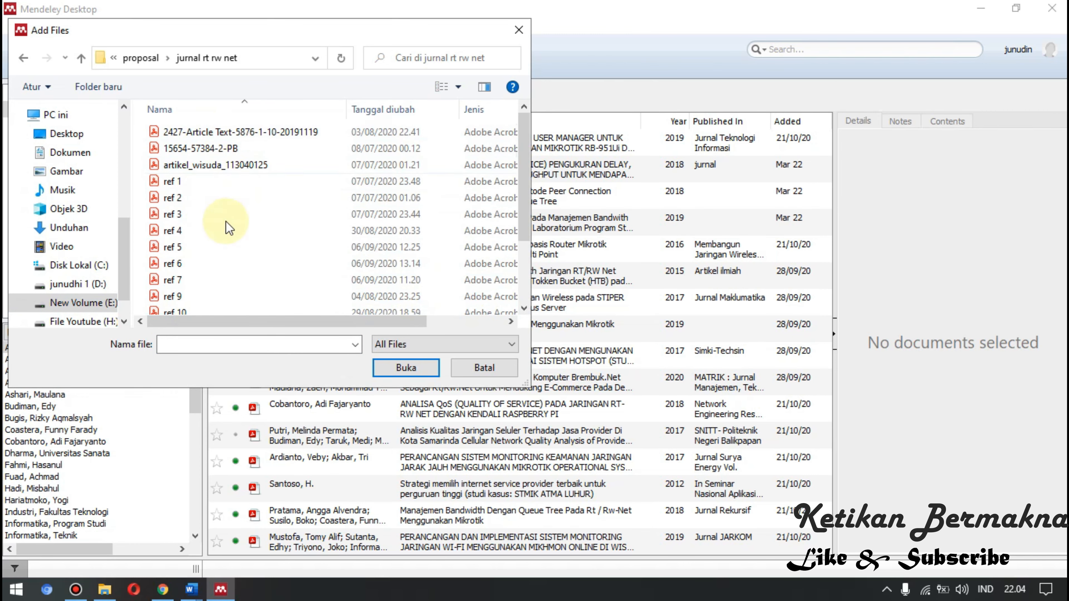
scroll(253, 223, "down", 2)
scroll(200, 246, "up", 1)
scroll(200, 245, "up", 1)
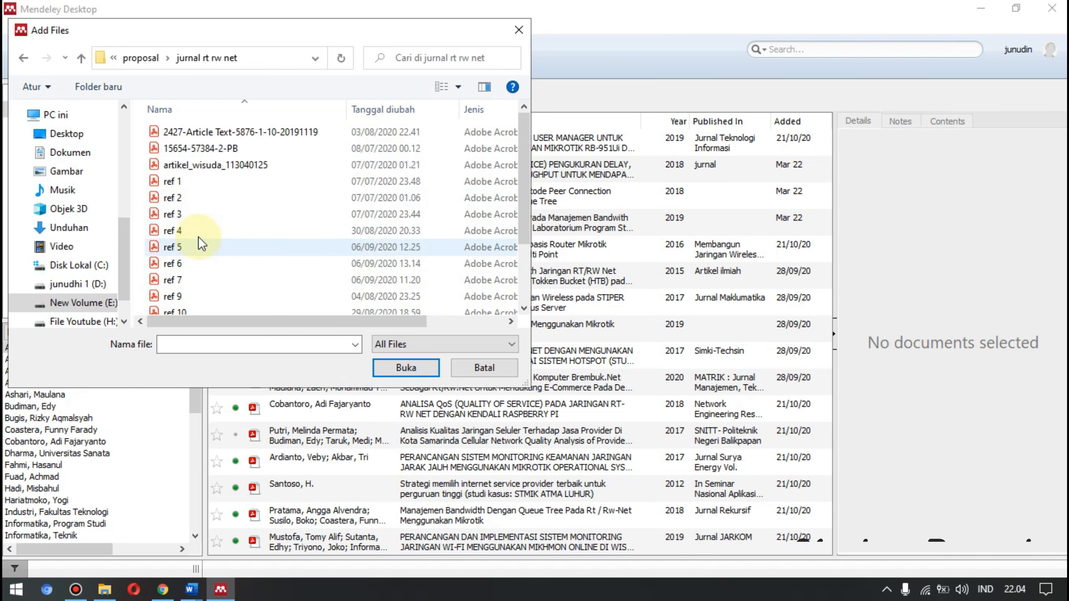
left_click(191, 185)
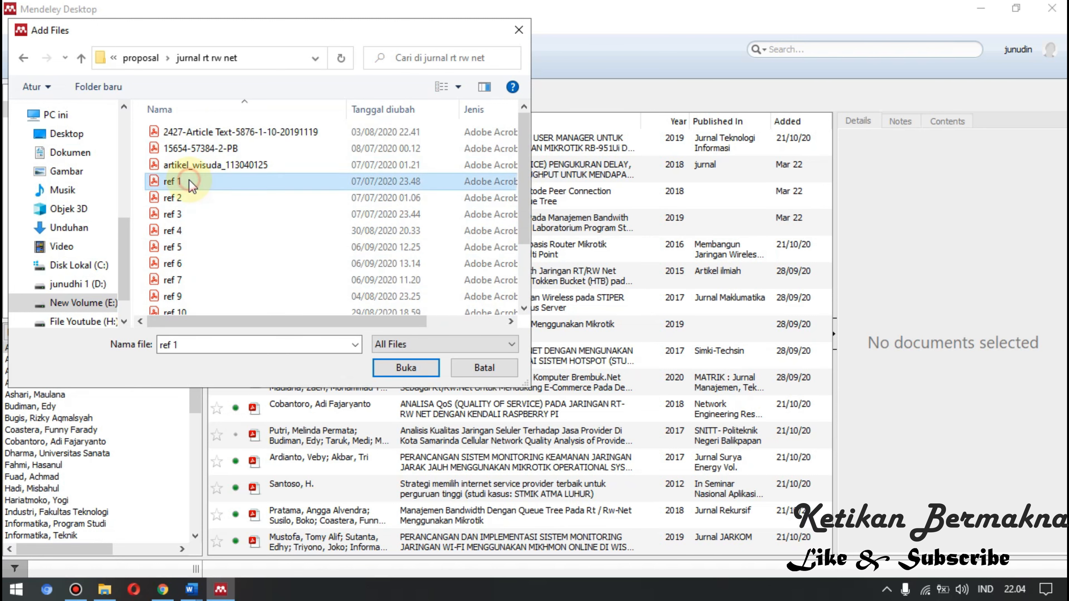
left_click(405, 368)
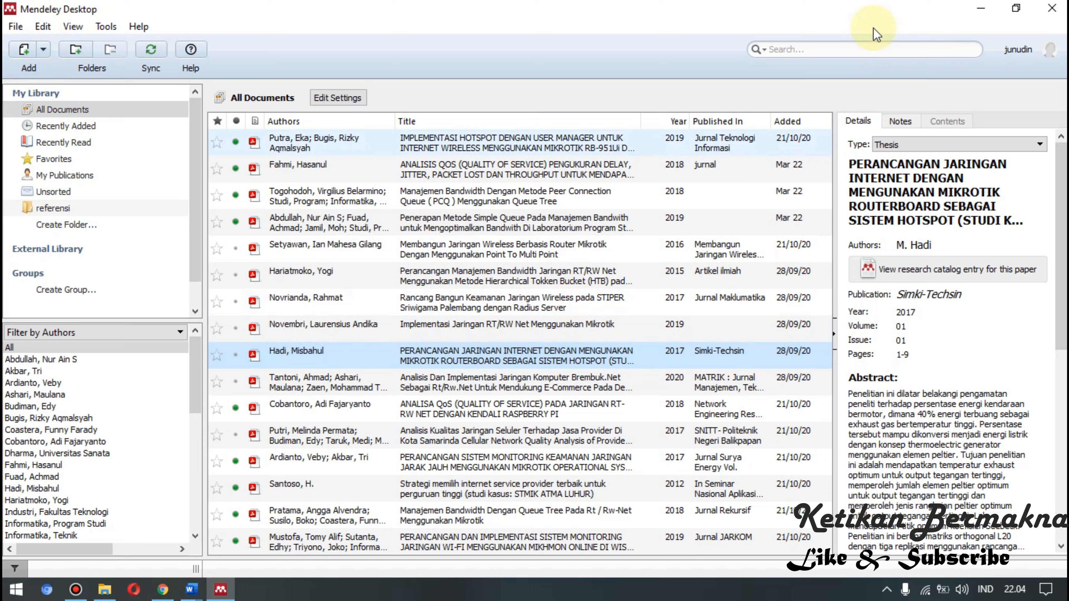
Step: Start creating a new library folder, then cancel it without naming it
left_click(83, 55)
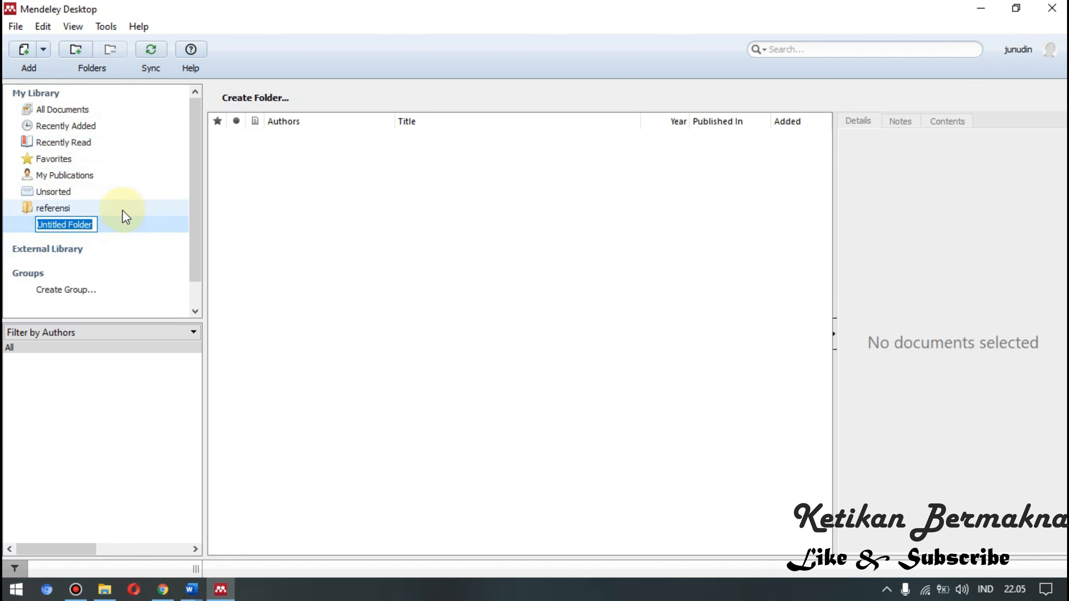
key("Escape")
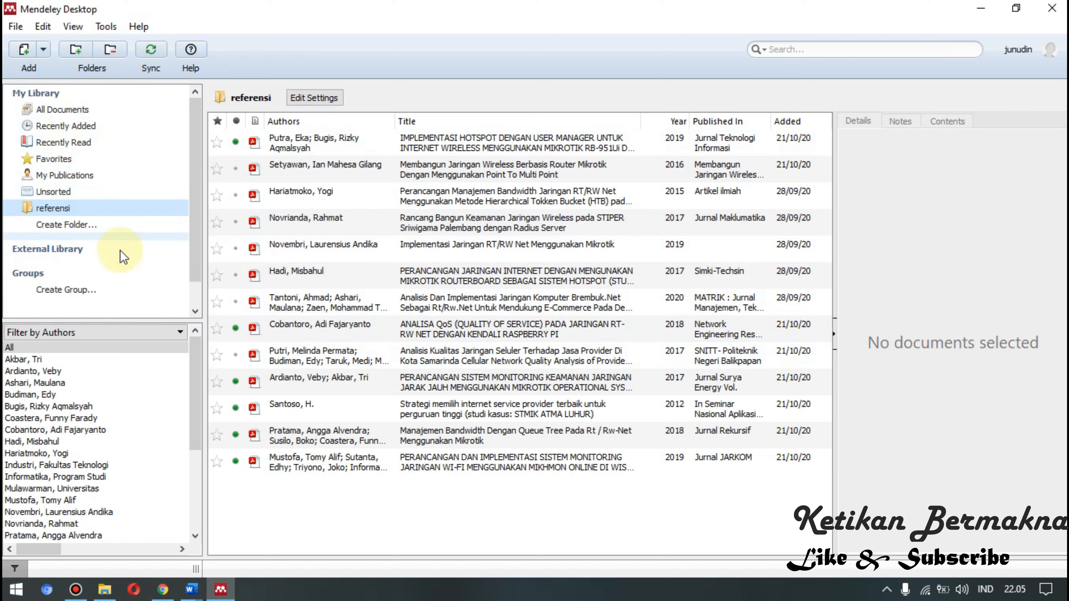
Step: Search the referensi folder for "jaringan", look through the results and clear the search
left_click(819, 44)
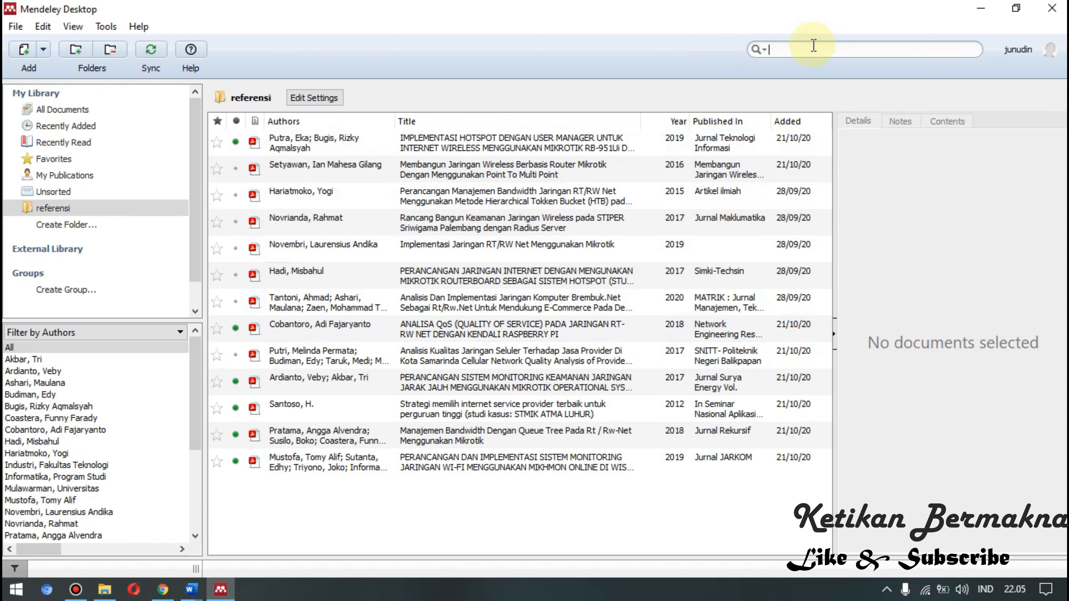
type("aringan")
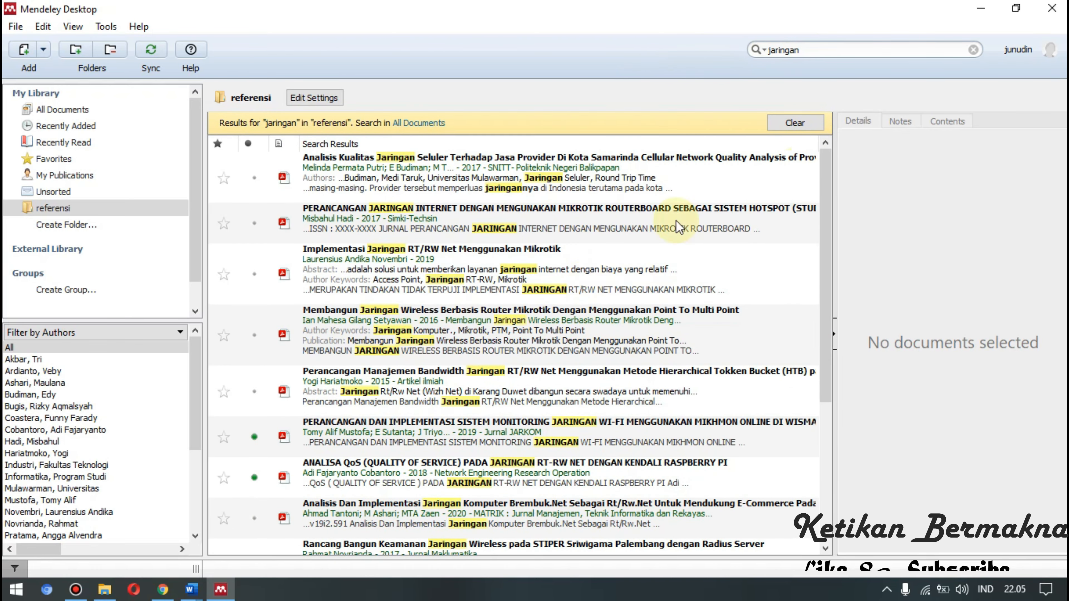
scroll(511, 366, "down", 5)
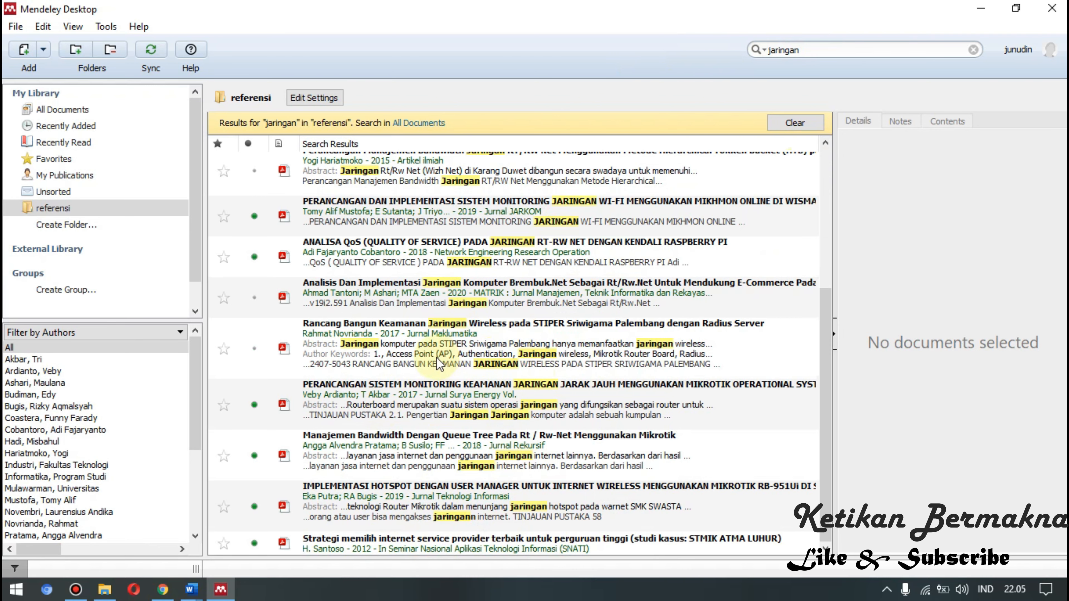
scroll(438, 363, "up", 5)
scroll(482, 313, "down", 5)
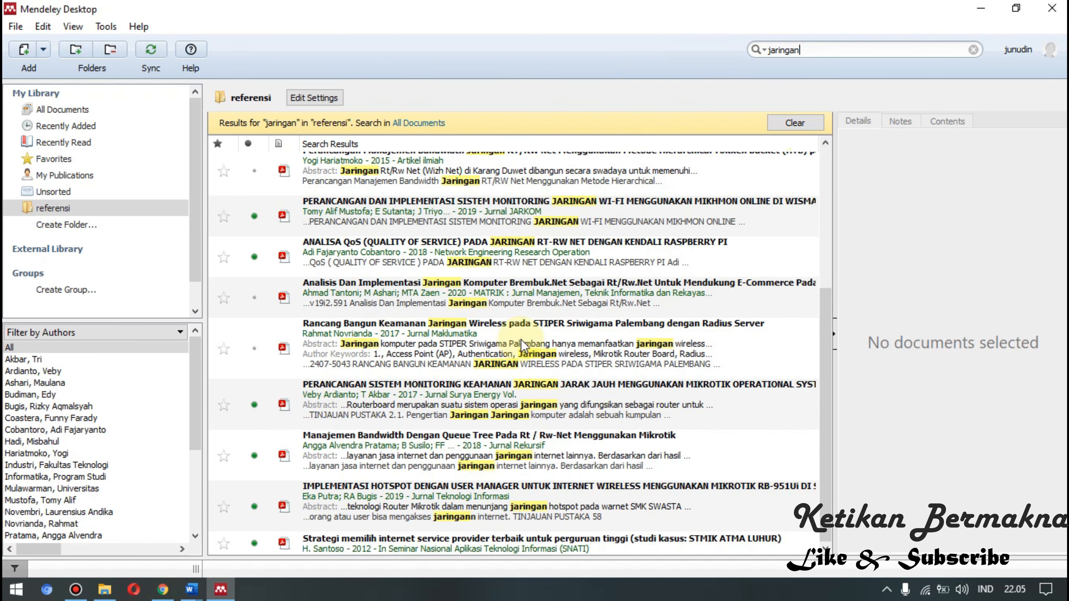
left_click(805, 123)
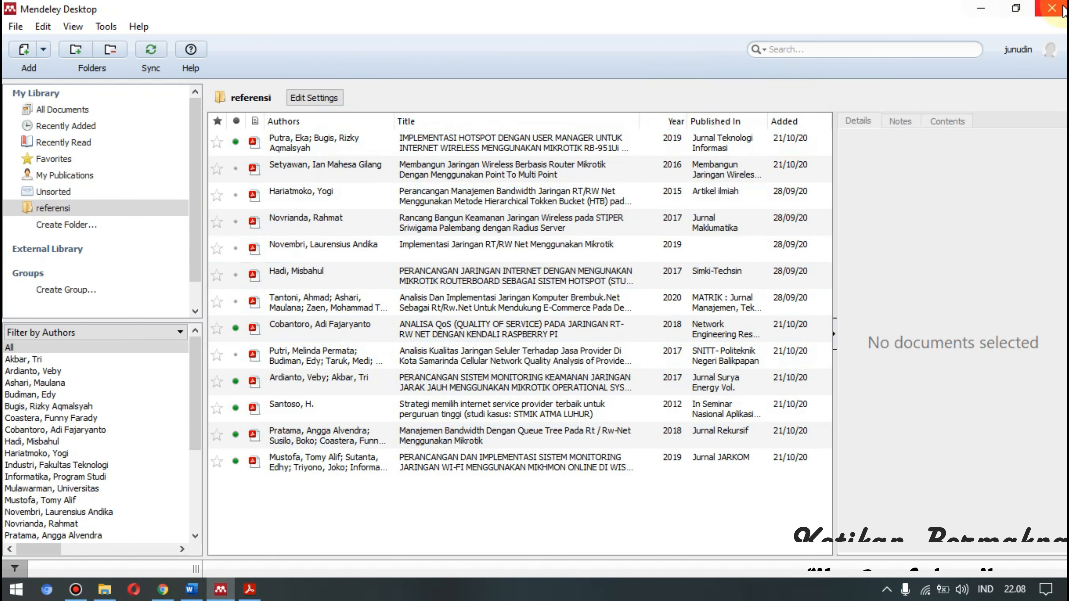
Step: Leave the library for the Word document and open Mendeley from the document's reference tools
left_click(1043, 8)
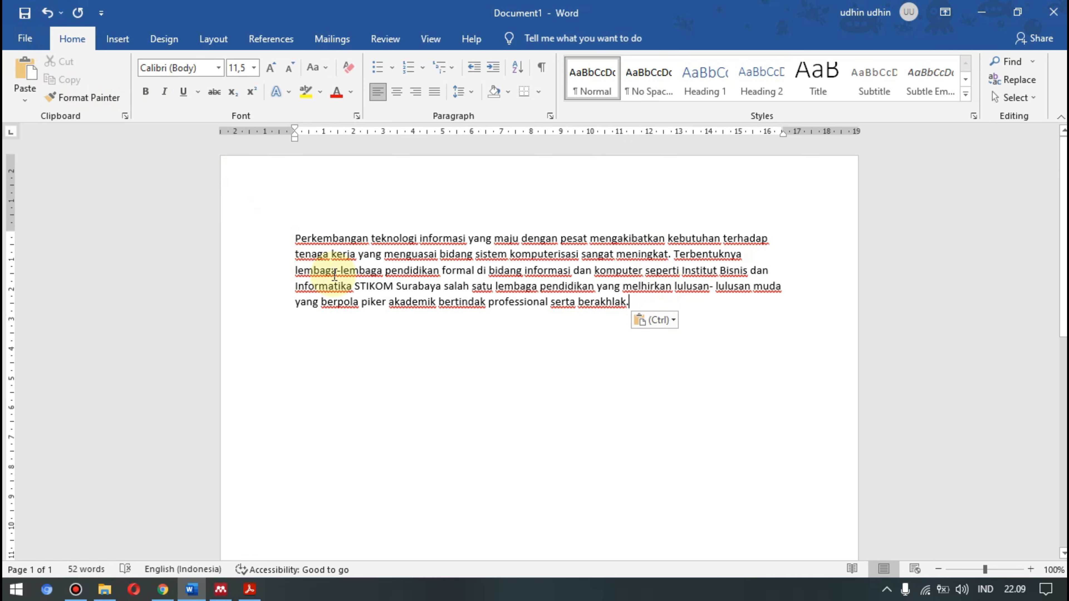
left_click(274, 40)
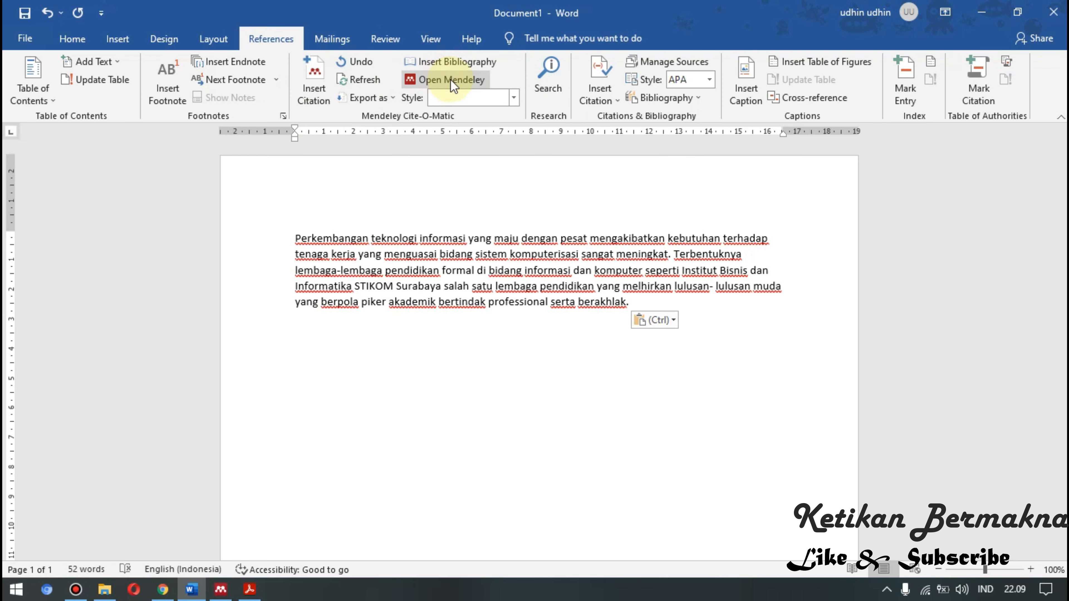
left_click(433, 79)
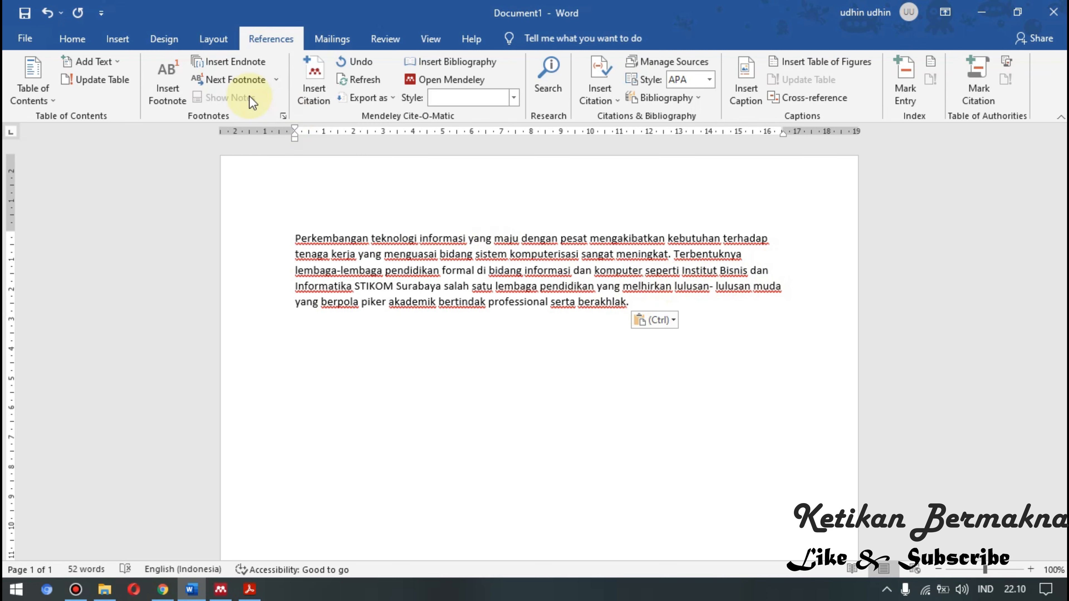
Step: Start a Mendeley citation at the end of the paragraph and select the 2019 article "IMPLEMENTASI HOTSPOT DENGAN USER MANAGER" in the referensi folder
left_click(315, 79)
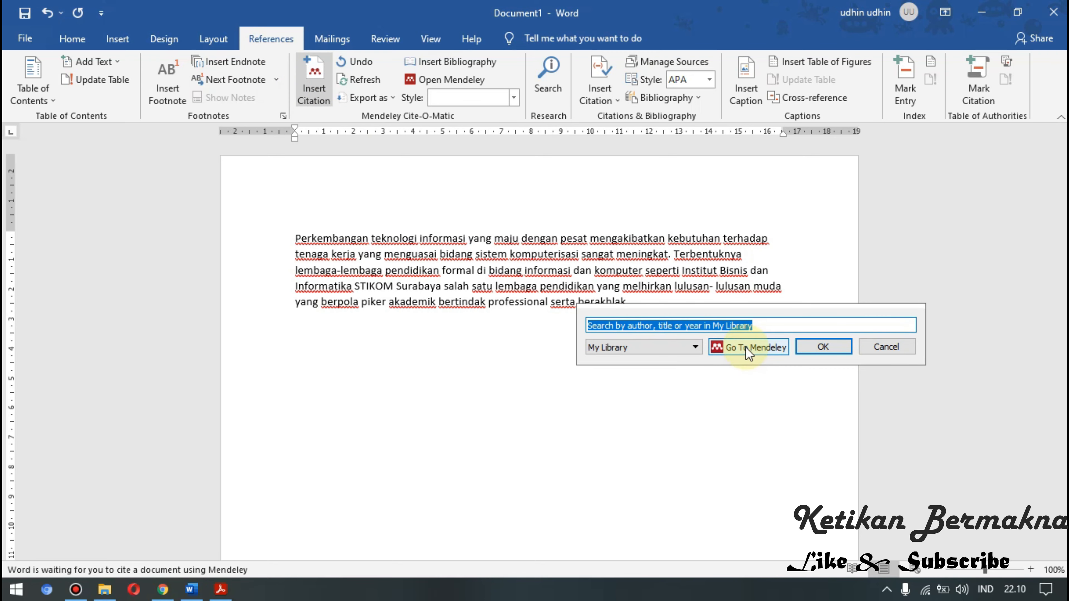
left_click(760, 355)
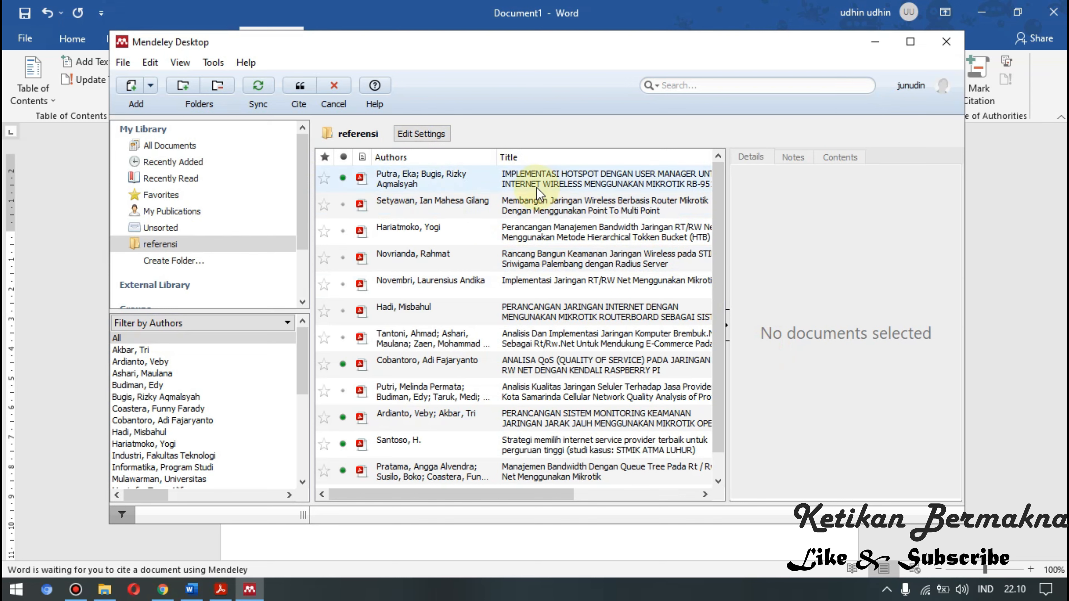
left_click(464, 182)
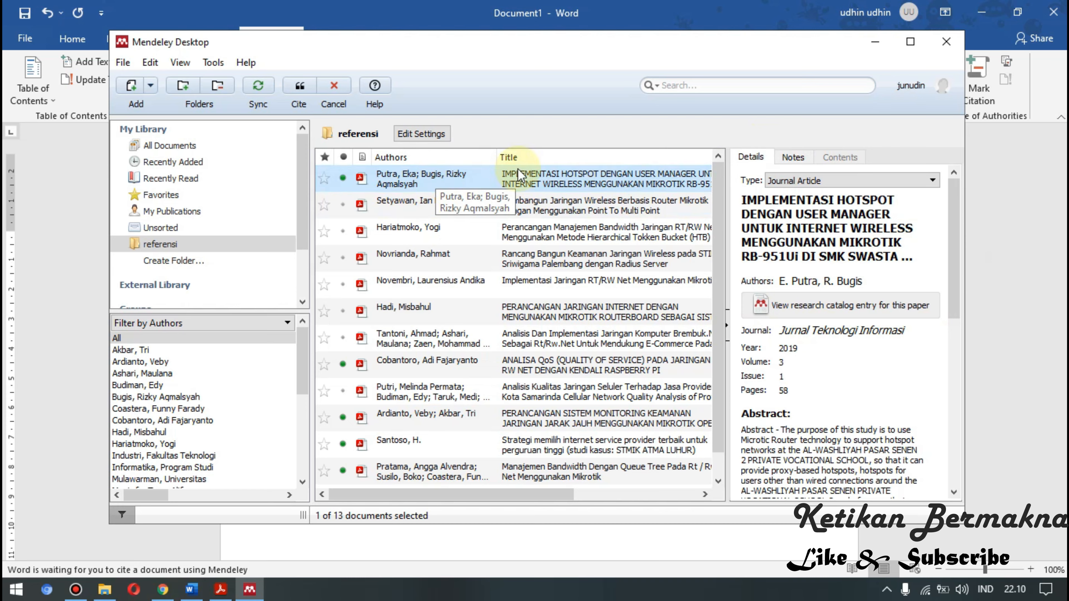
Step: Maximize the library window and examine the selected article's publication details, abstract, catalog IDs and attached file
scroll(838, 315, "down", 5)
scroll(842, 328, "up", 5)
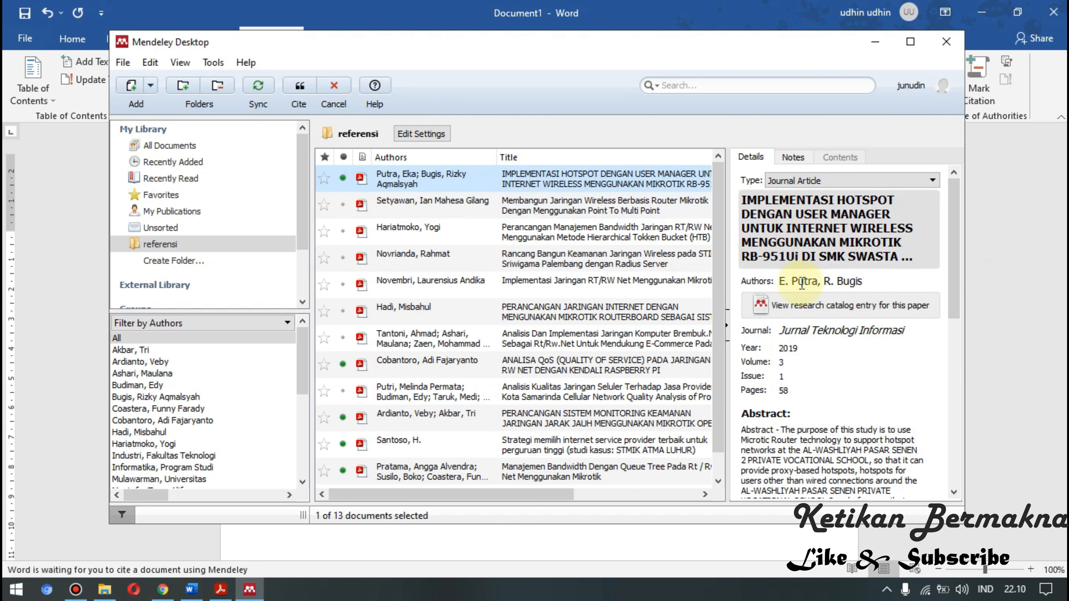
left_click(910, 41)
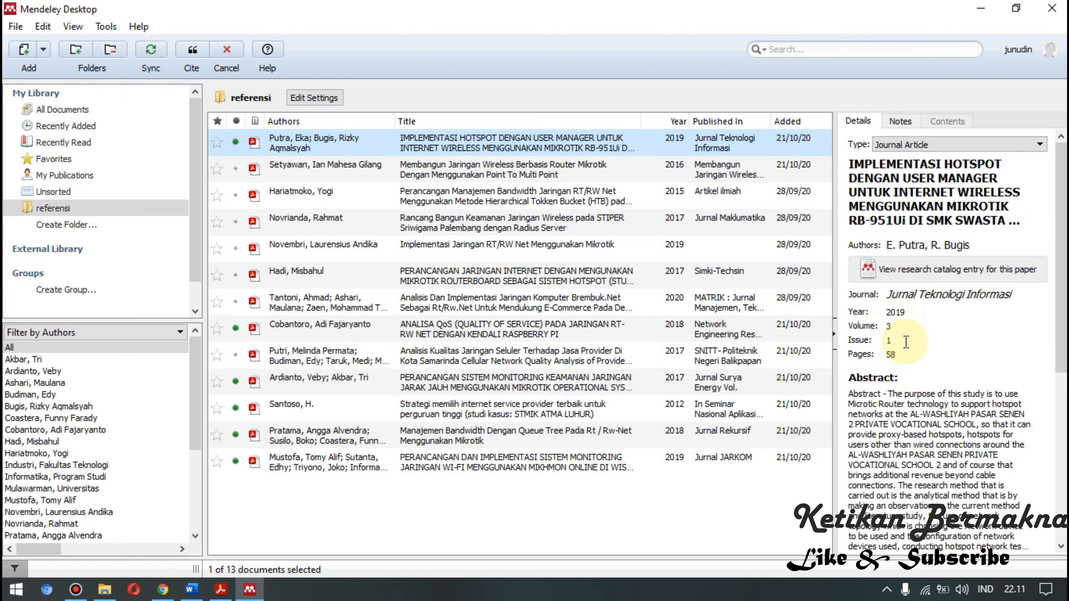
scroll(905, 358, "down", 5)
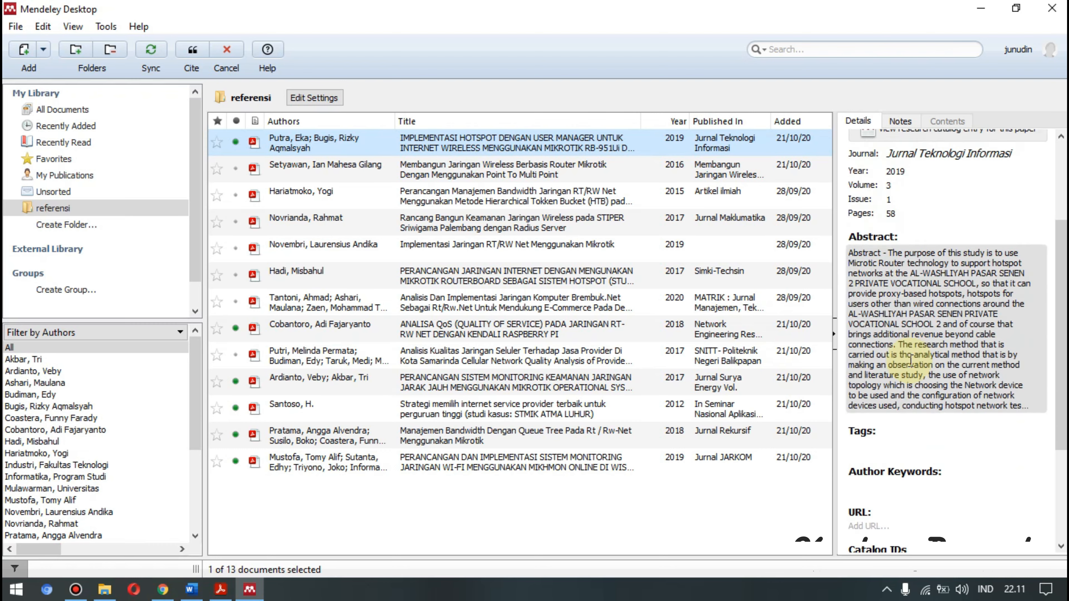
scroll(922, 366, "up", 3)
scroll(927, 370, "down", 5)
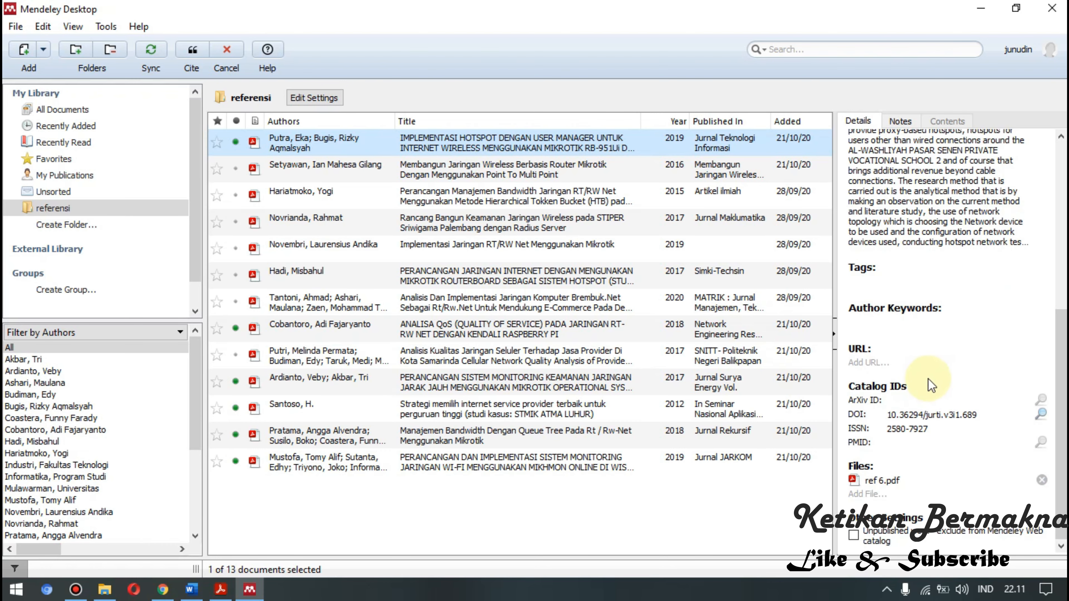
scroll(946, 387, "up", 5)
scroll(947, 425, "down", 4)
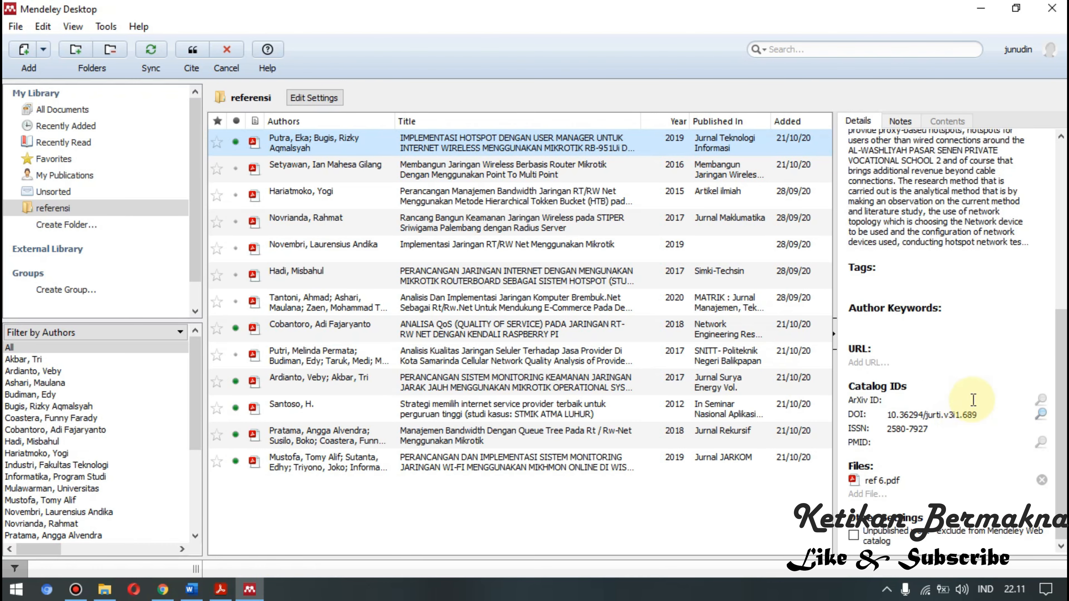
scroll(970, 396, "up", 5)
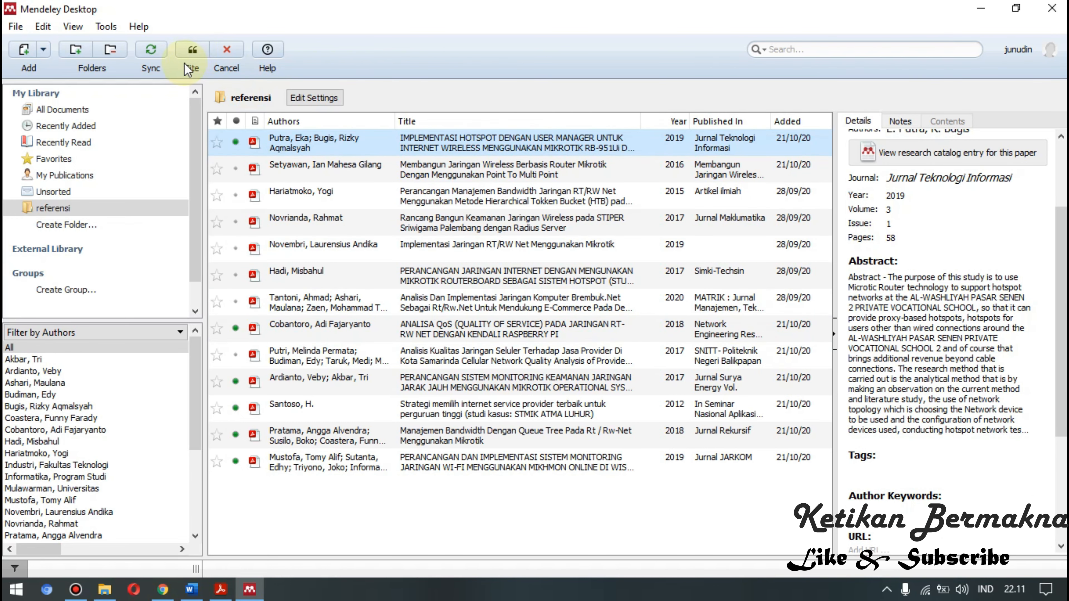
Step: Insert the selected 2019 hotspot article as the citation after "berakhlak." in the document
left_click(194, 46)
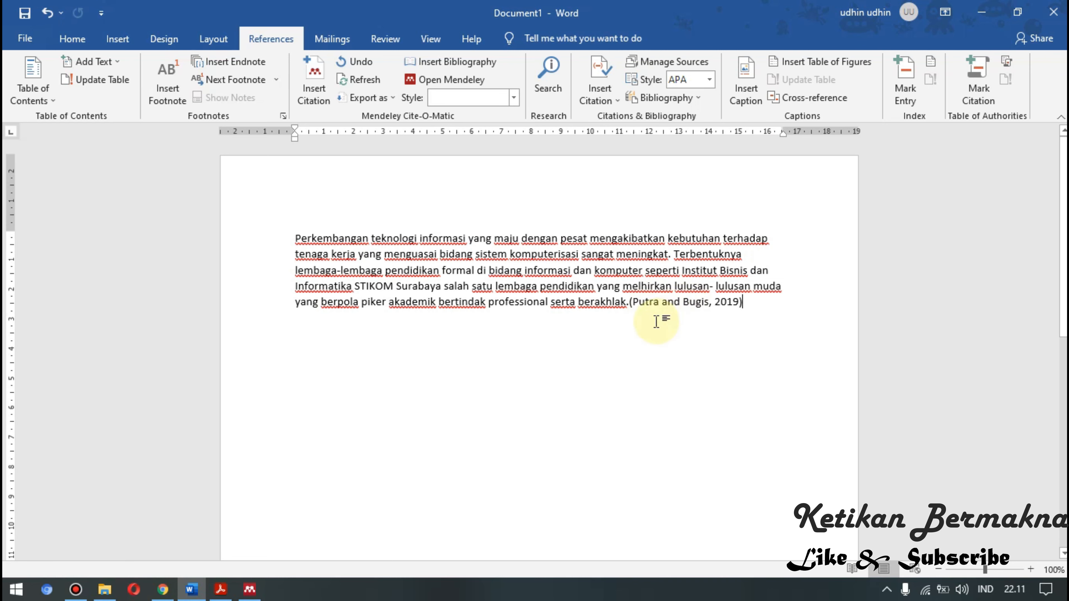
left_click(631, 302)
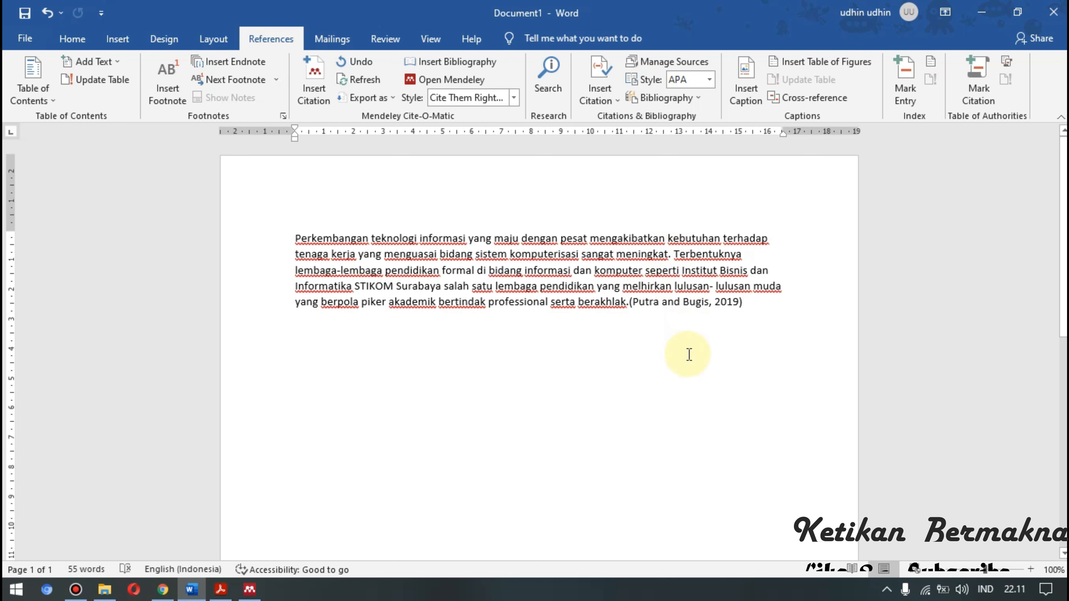
Step: Split the text into two paragraphs before "Terbentuknya" and place the cursor after "meningkat."
key("ctrl+z")
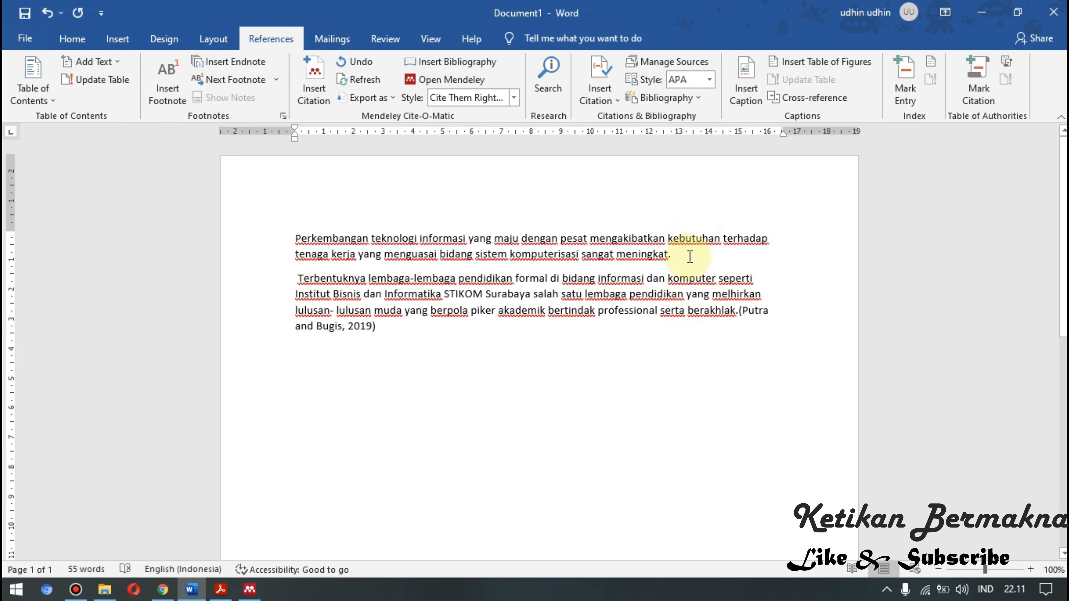
double_click(690, 258)
left_click(716, 258)
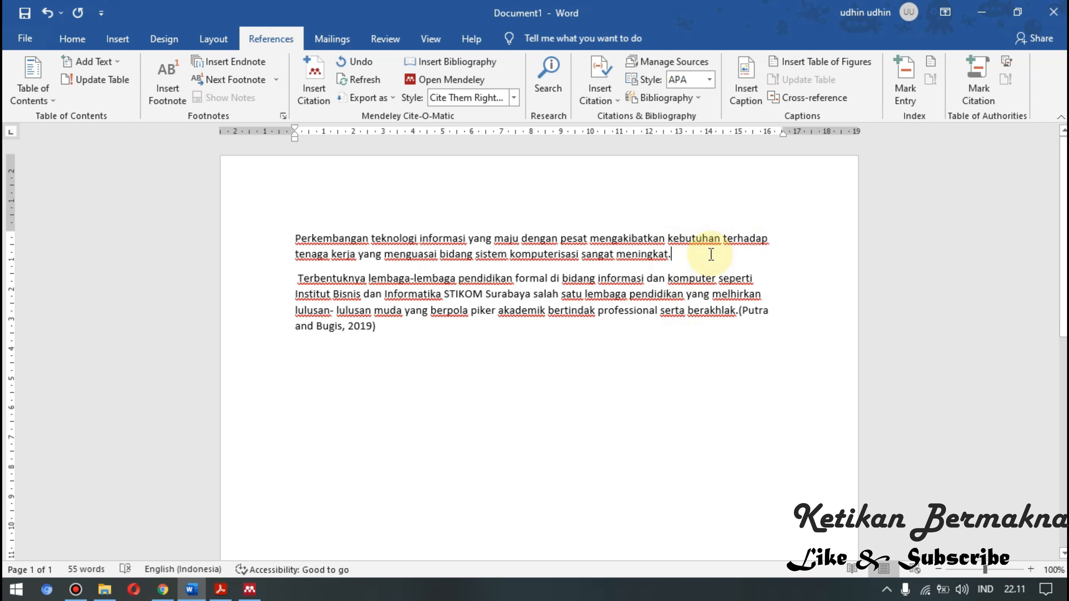
Step: Cite the 2016 work "Membangun Jaringan Wireless Berbasis Router Mikrotik" from the Mendeley library at the end of the first paragraph
left_click(313, 76)
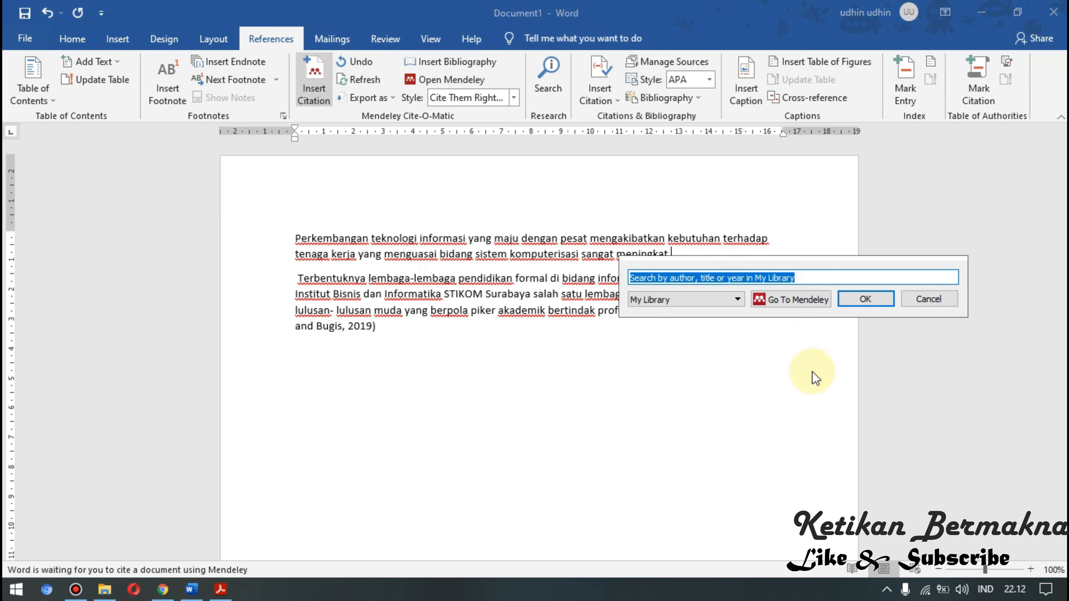
left_click(793, 300)
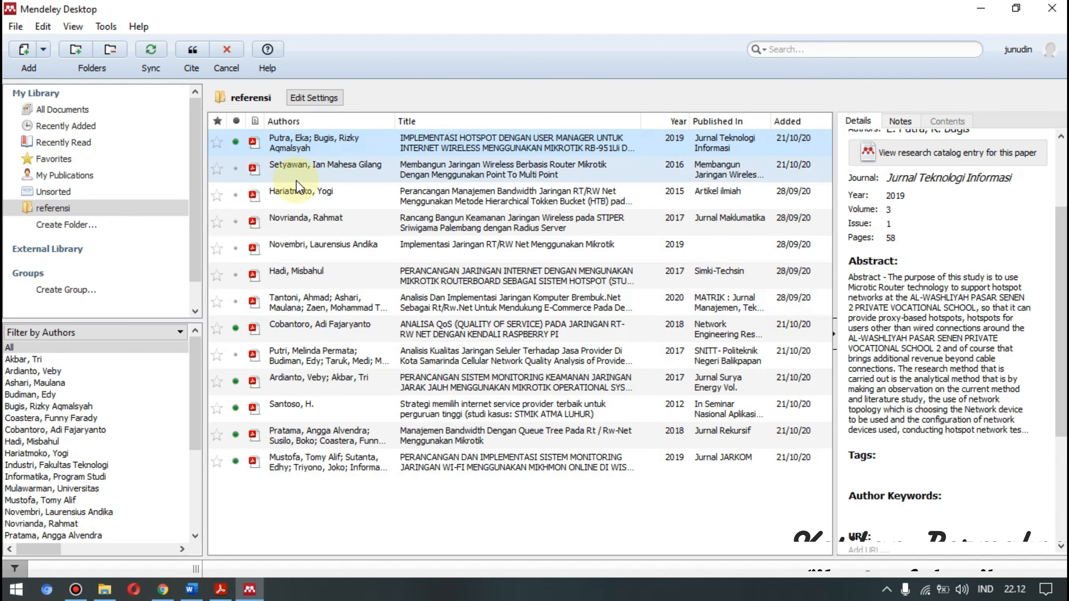
left_click(335, 168)
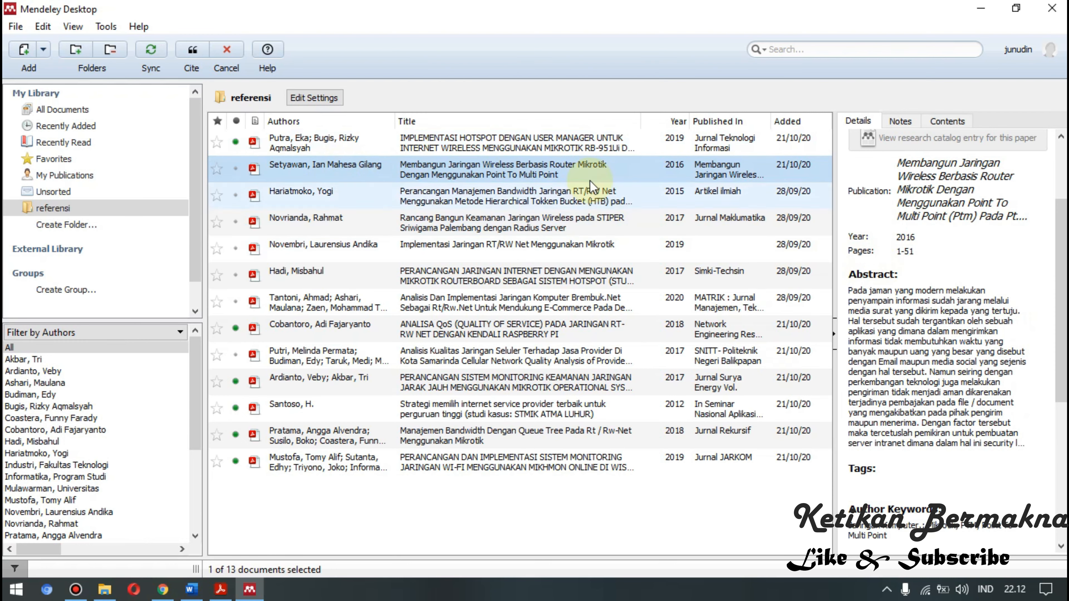
left_click(190, 49)
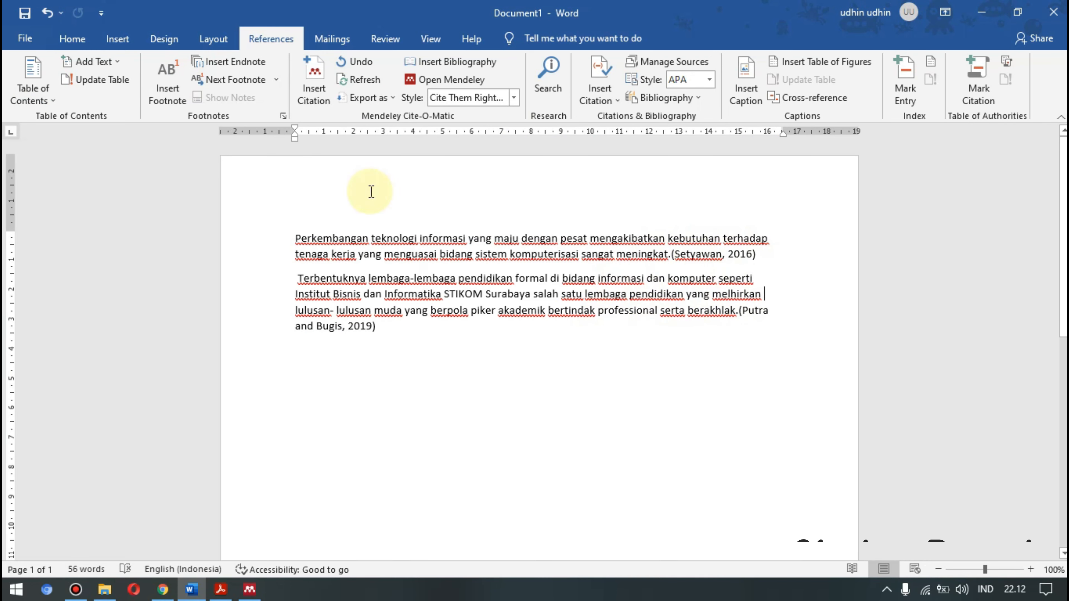
Step: Add an empty line after the second paragraph's citation and insert a page break there
left_click(787, 311)
left_click(402, 333)
key("Return")
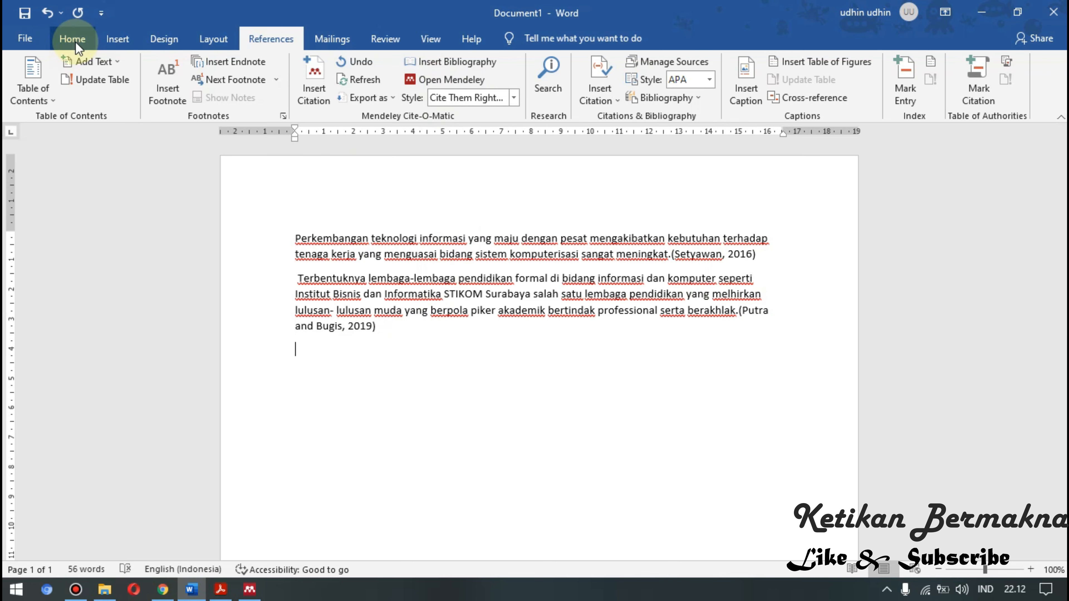
left_click(122, 42)
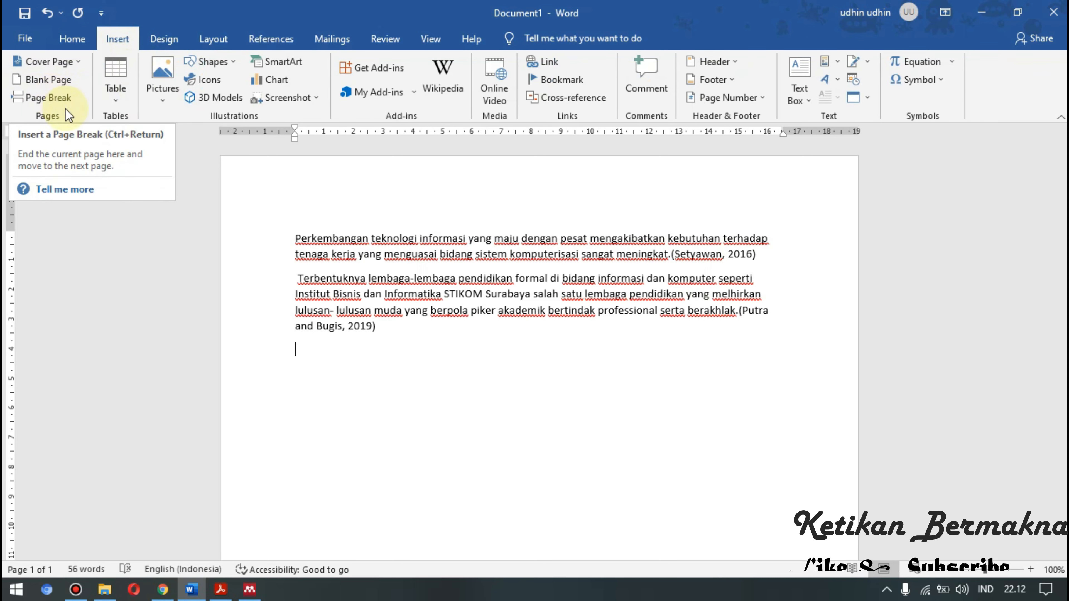
left_click(58, 100)
Step: Enter the centred title "Daftar Pustaka" at the start of the new page
scroll(520, 291, "down", 3)
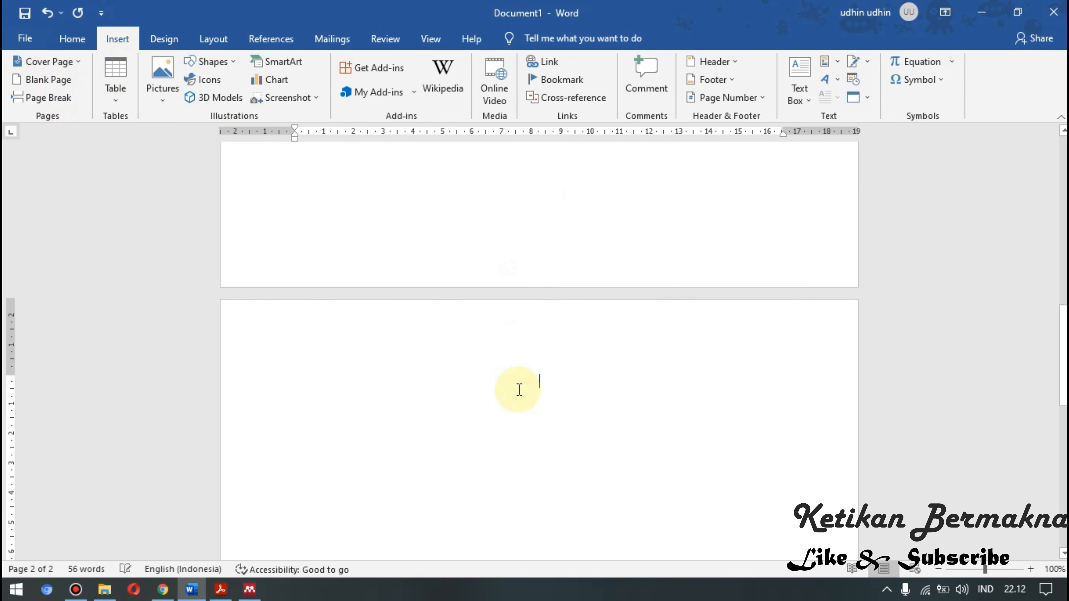
type("Daftar P")
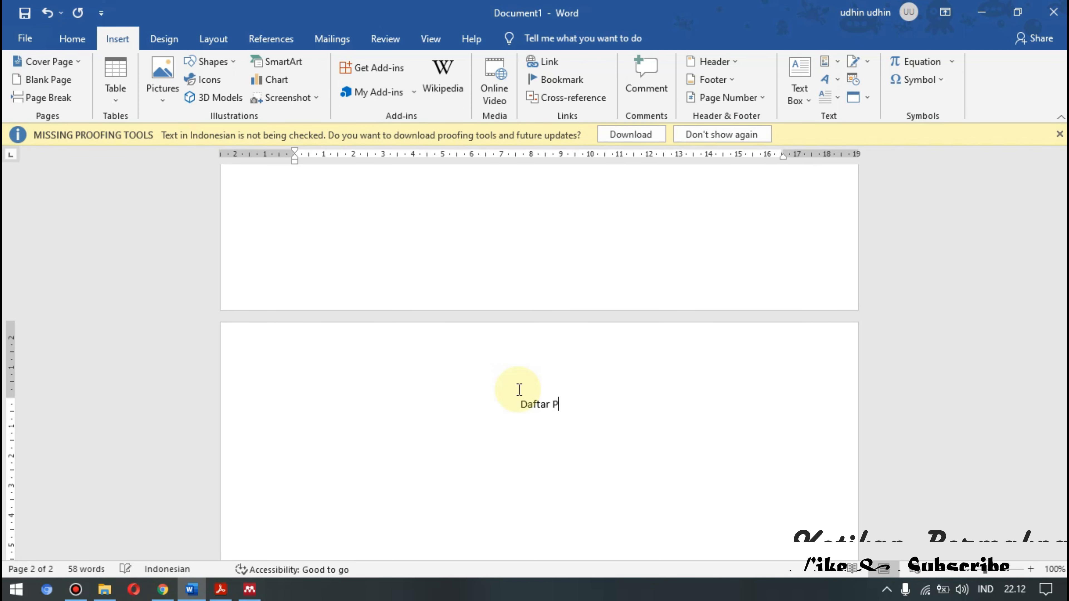
type("ustaka")
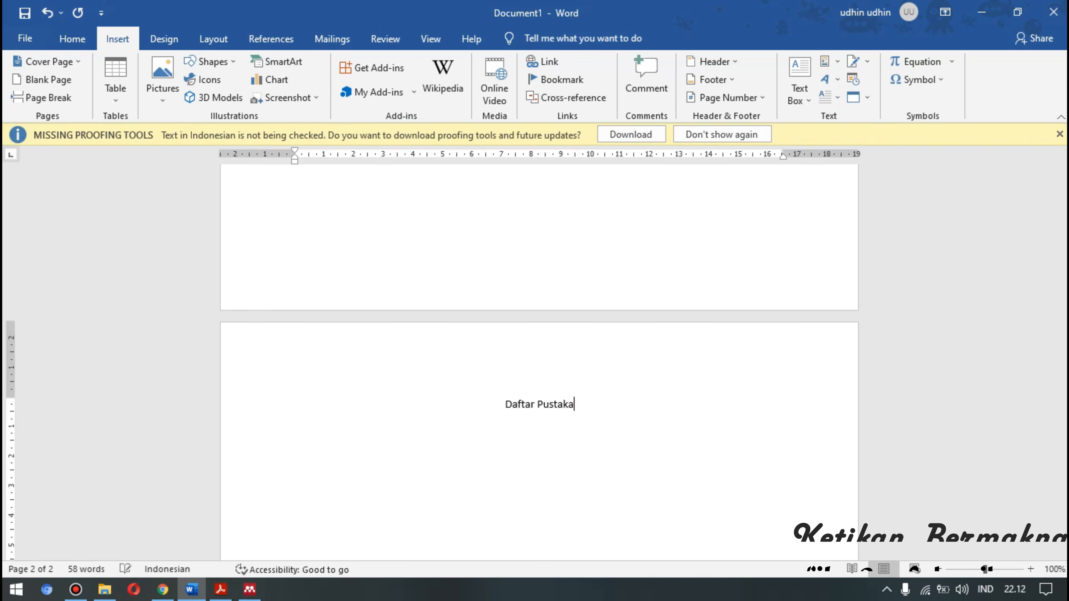